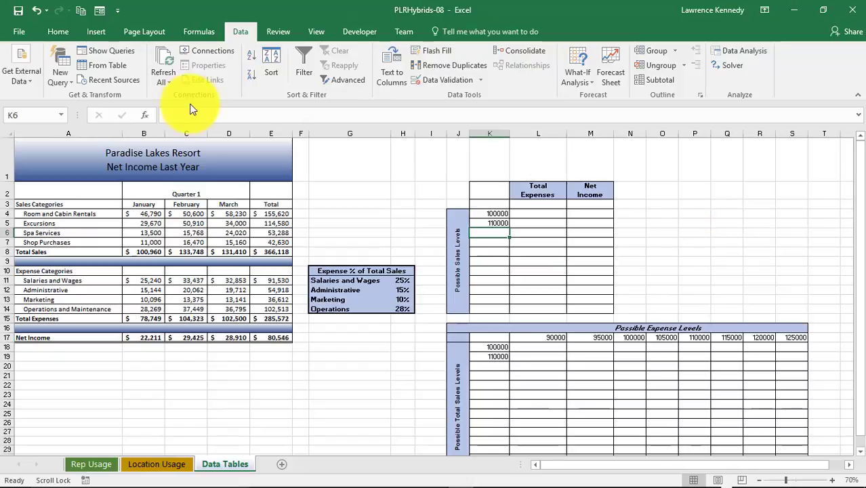
# - Review which Excel add-ins, such as Analysis ToolPak and Solver Add-in, are enabled in the program options, and close the list
pyautogui.click(19, 32)
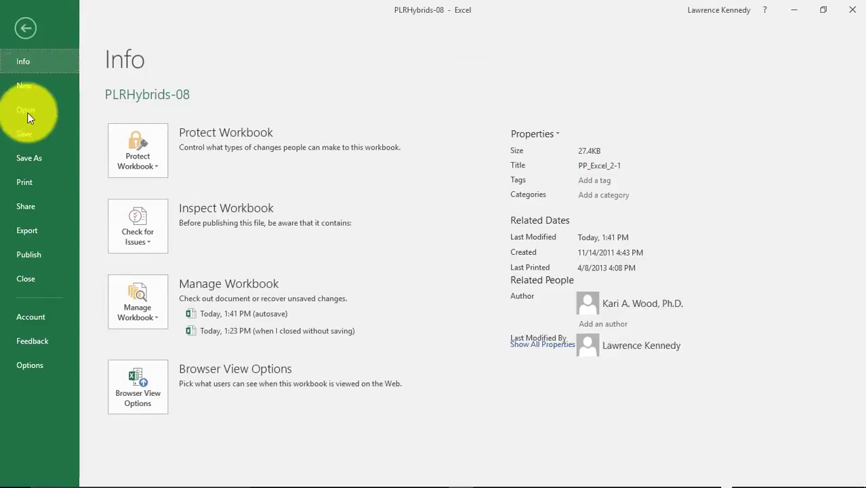
pyautogui.click(36, 373)
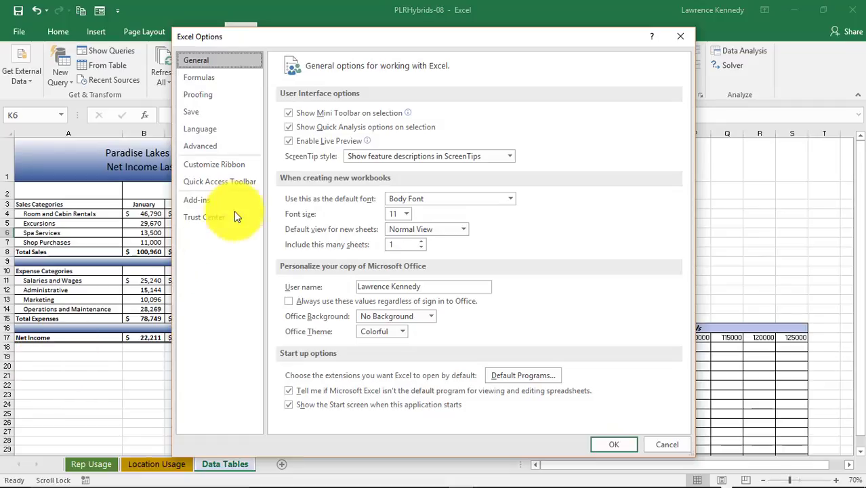
pyautogui.click(200, 201)
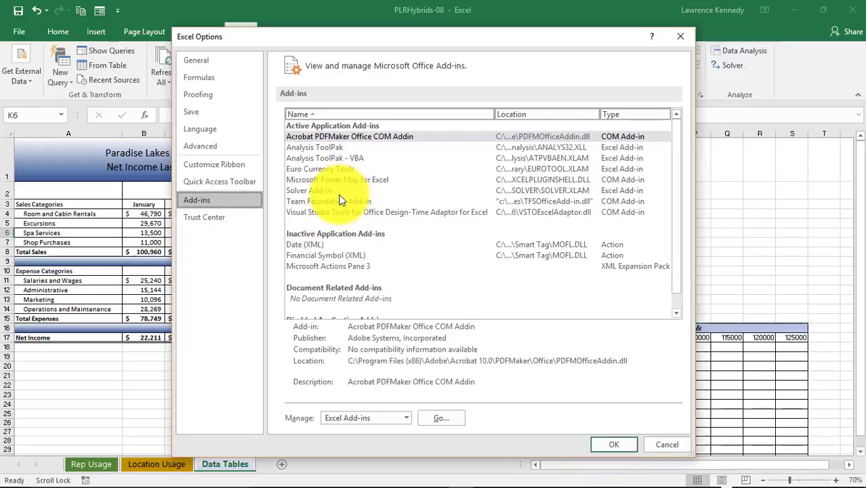
pyautogui.click(328, 257)
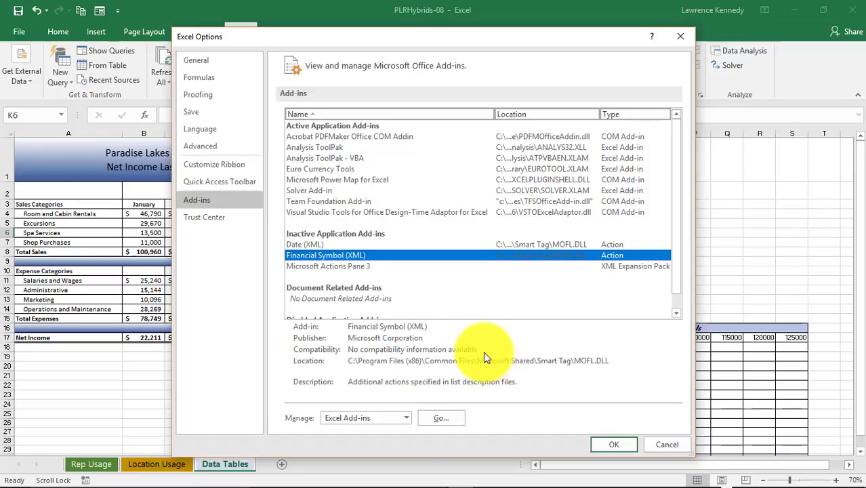
pyautogui.click(445, 418)
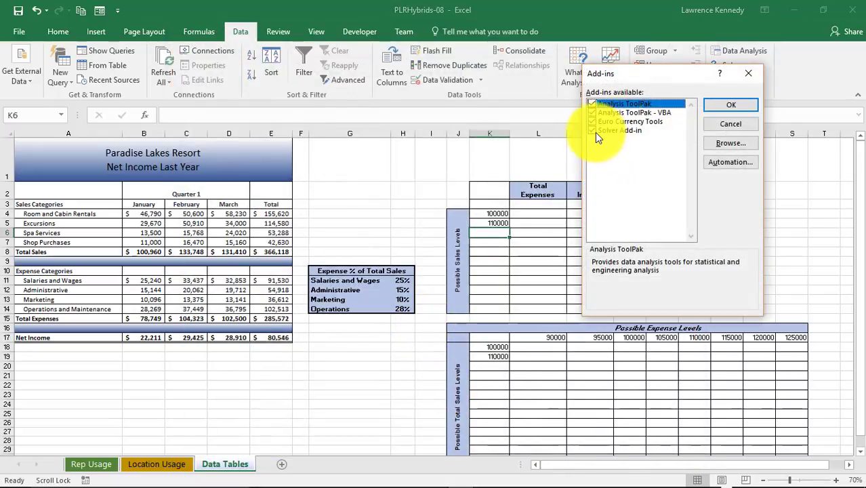
pyautogui.click(748, 73)
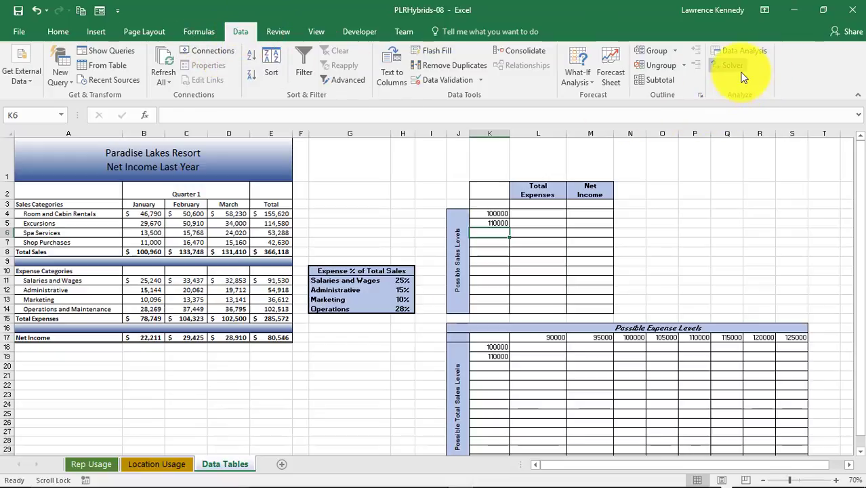
# - Extend the Possible Sales Levels series from K4:K5 down to K14, in increments of 10000 up to 200000
pyautogui.click(201, 31)
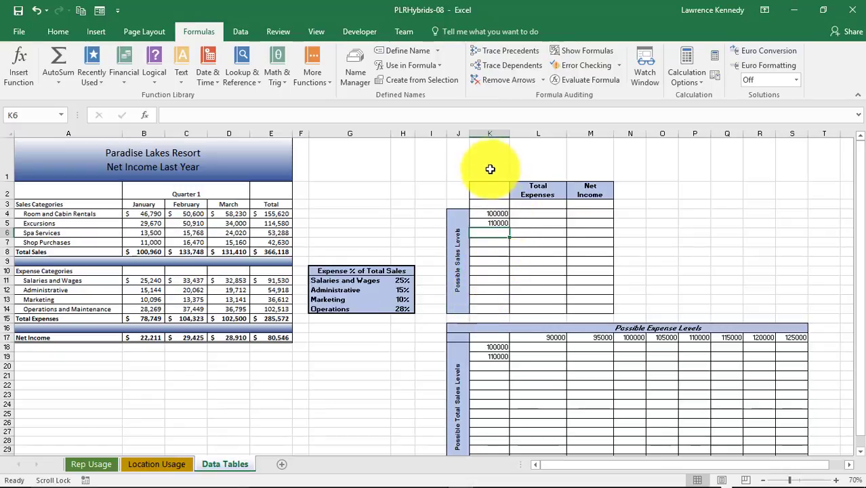
pyautogui.moveTo(494, 212); pyautogui.dragTo(493, 223)
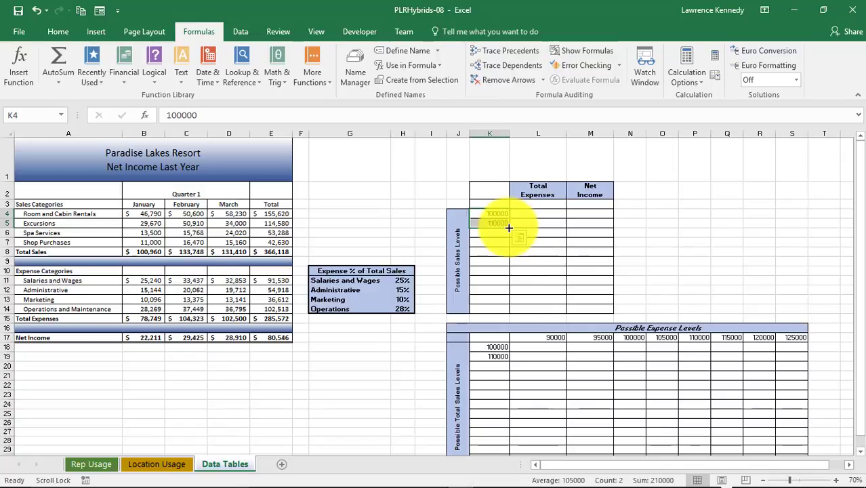
pyautogui.moveTo(509, 227); pyautogui.dragTo(497, 316)
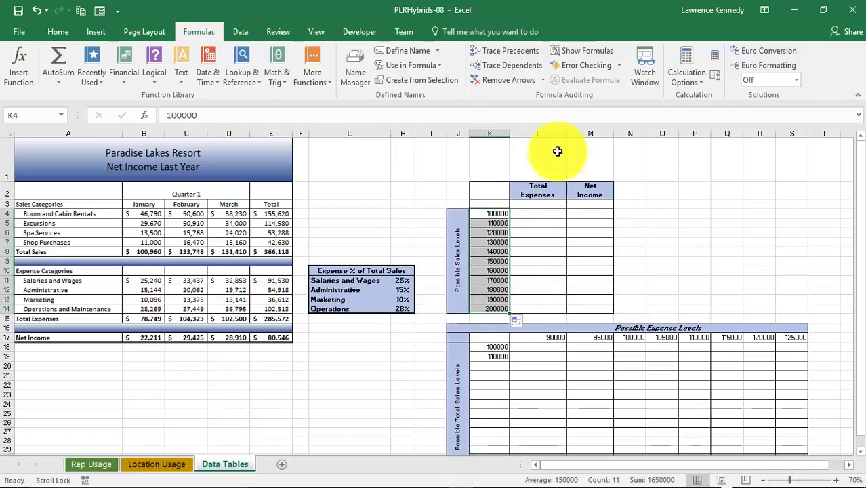
# - Link the upper table's formula cells to January's results, with =B15 for Total Expenses in L3 and =B17 for Net Income in M3
pyautogui.click(534, 208)
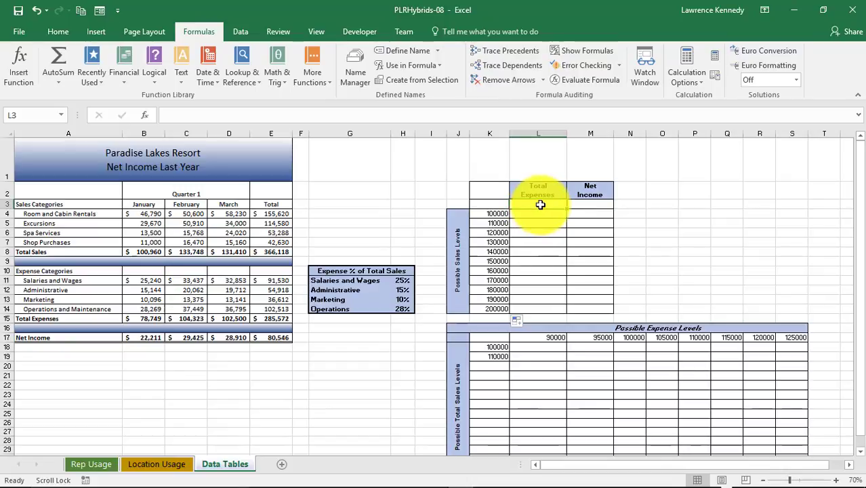
pyautogui.write('=')
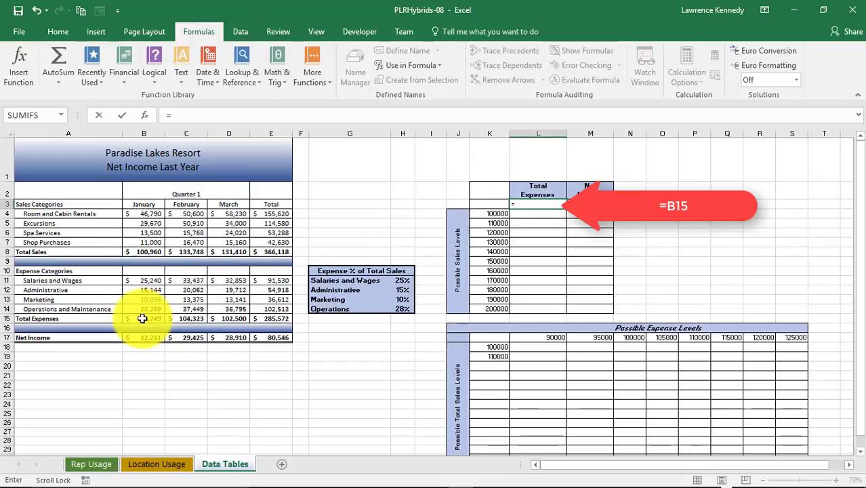
pyautogui.click(143, 318)
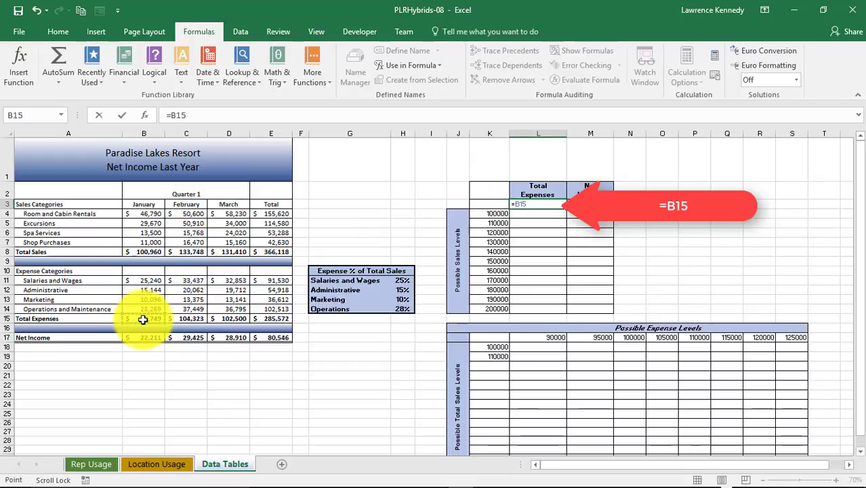
pyautogui.press('Tab')
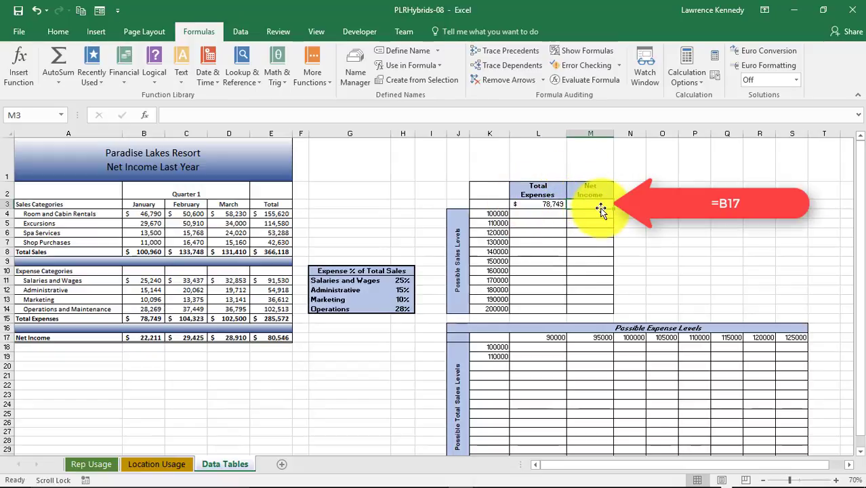
pyautogui.write('=')
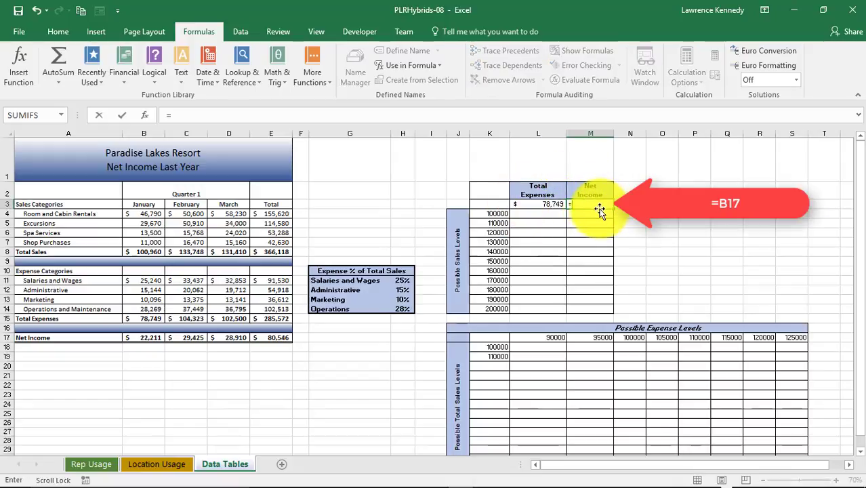
pyautogui.click(154, 340)
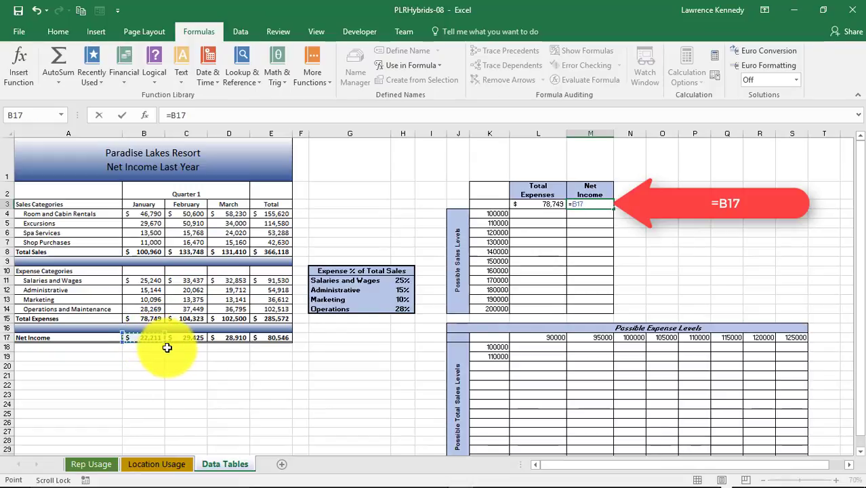
pyautogui.press('Return')
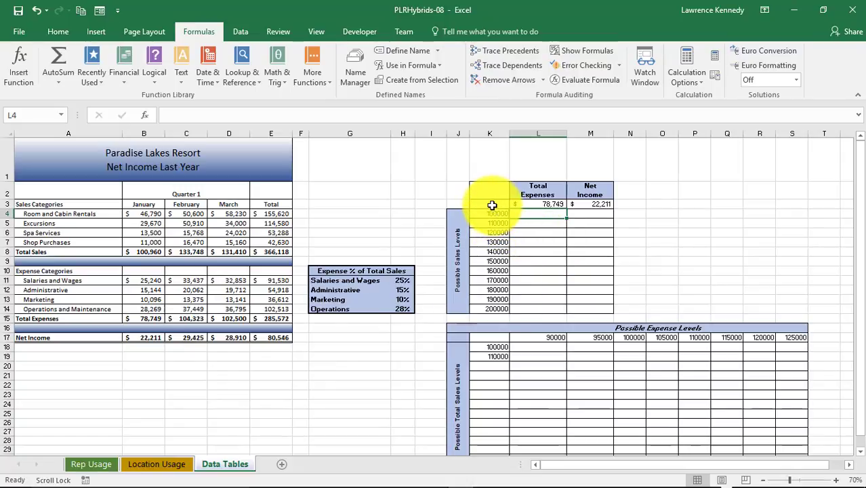
# - Create a one-variable What-If data table over K3:M14 with January's Total Sales cell B8 as the column input cell
pyautogui.moveTo(496, 204); pyautogui.dragTo(589, 309)
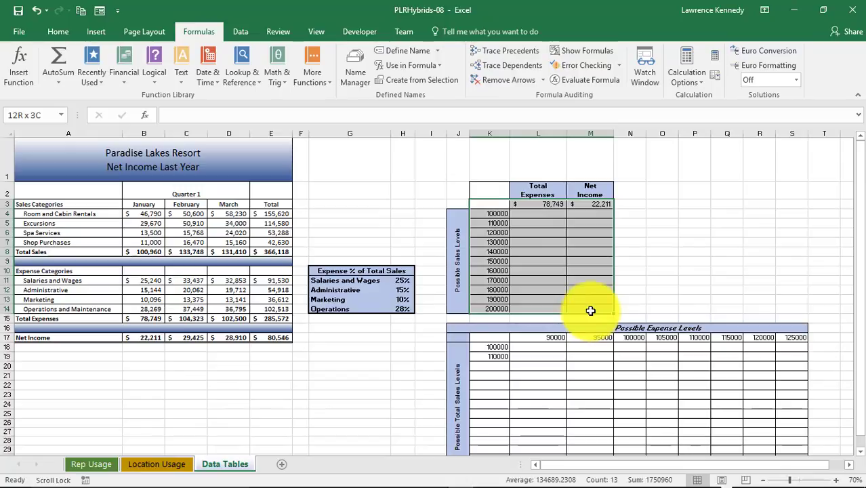
pyautogui.click(242, 34)
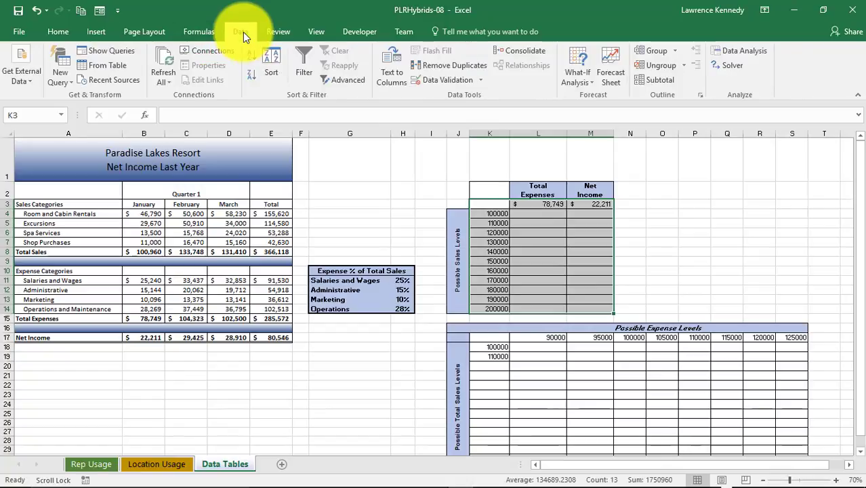
pyautogui.click(586, 80)
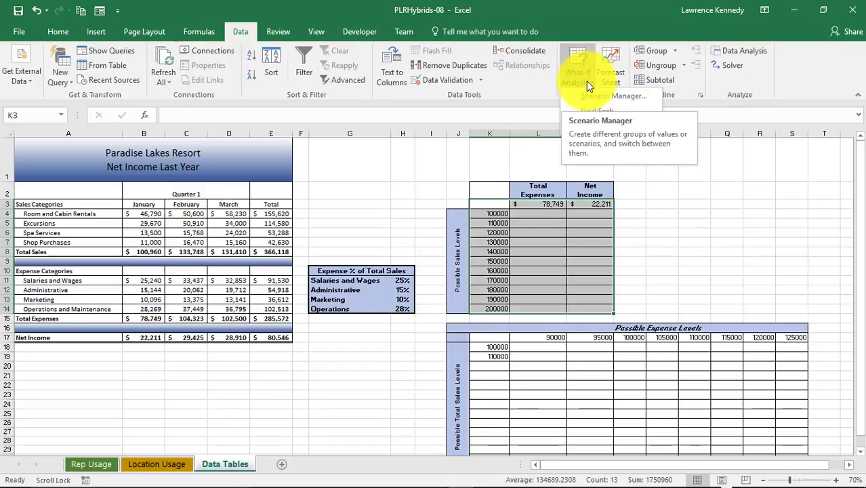
pyautogui.click(594, 127)
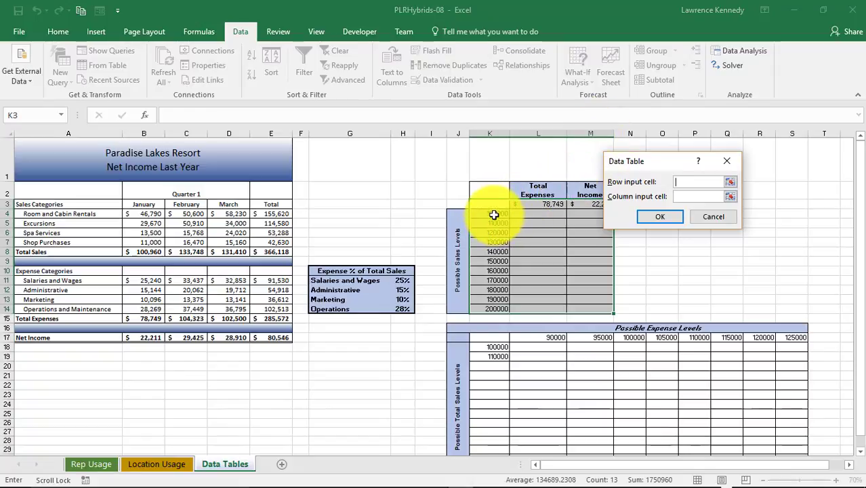
pyautogui.click(686, 196)
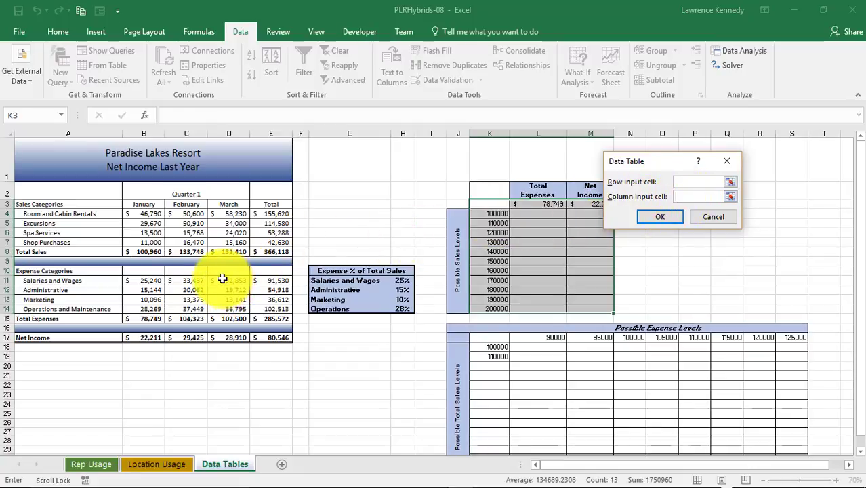
pyautogui.click(146, 252)
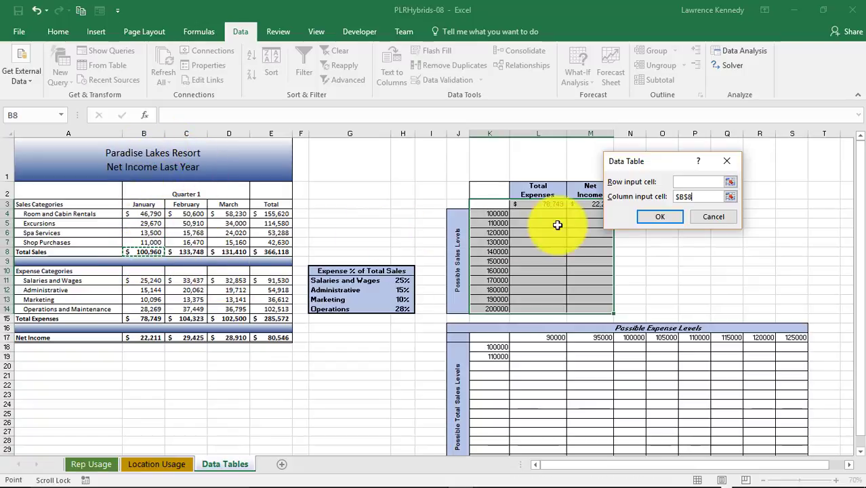
pyautogui.click(669, 217)
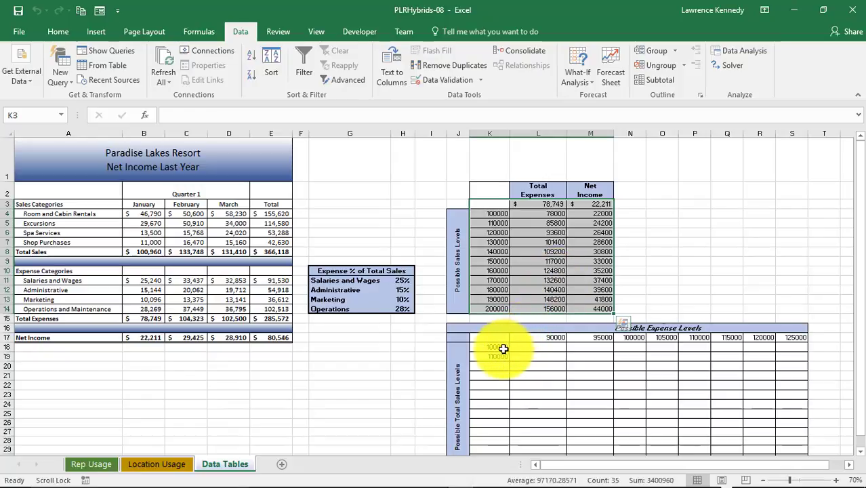
# - Extend the Possible Total Sales Levels series from K18:K19 down to K30, in increments of 10000 up to 220000
pyautogui.moveTo(502, 349); pyautogui.dragTo(493, 420)
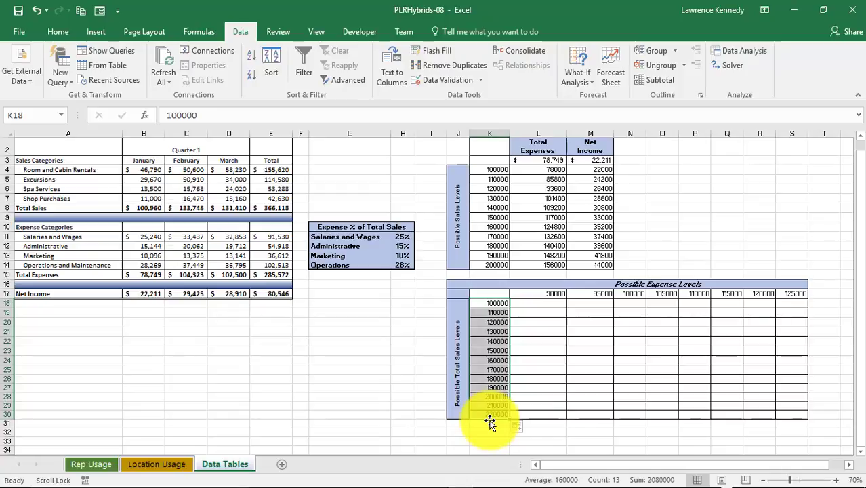
pyautogui.moveTo(490, 422); pyautogui.dragTo(493, 418)
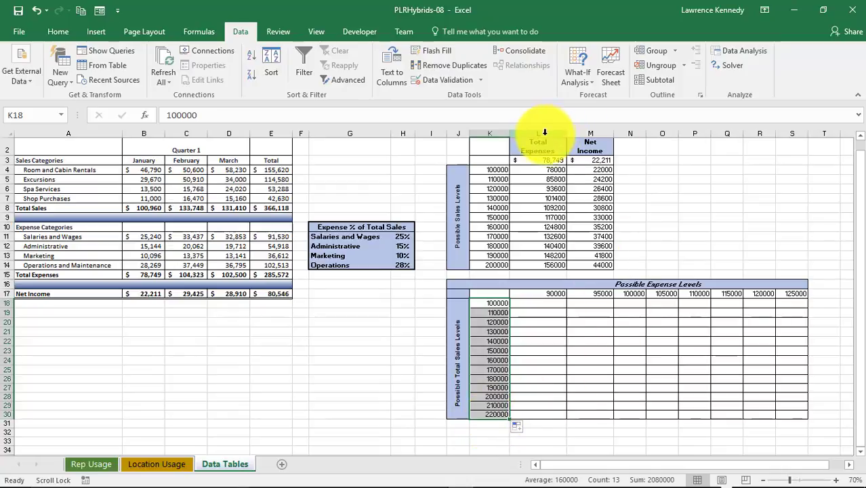
# - Set the Possible Expense Levels to start with 75000 in L17 and 80000 in M17, and fill the series across to 110000 in S17
pyautogui.click(544, 295)
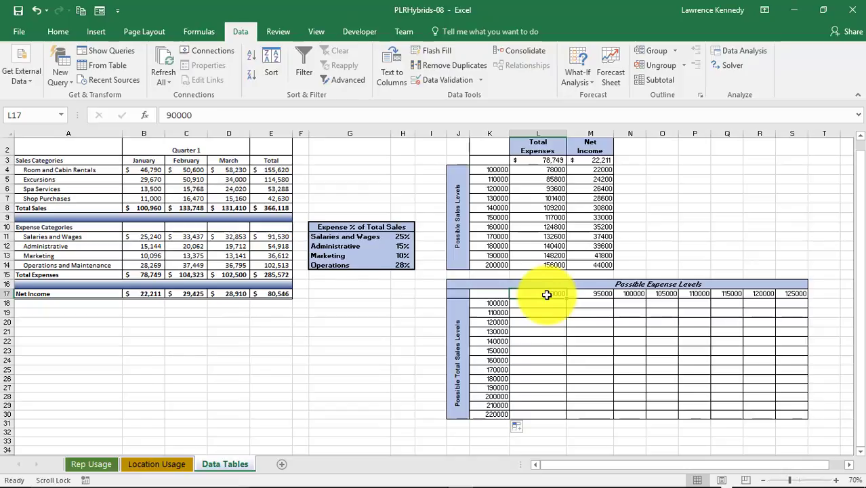
pyautogui.write('75')
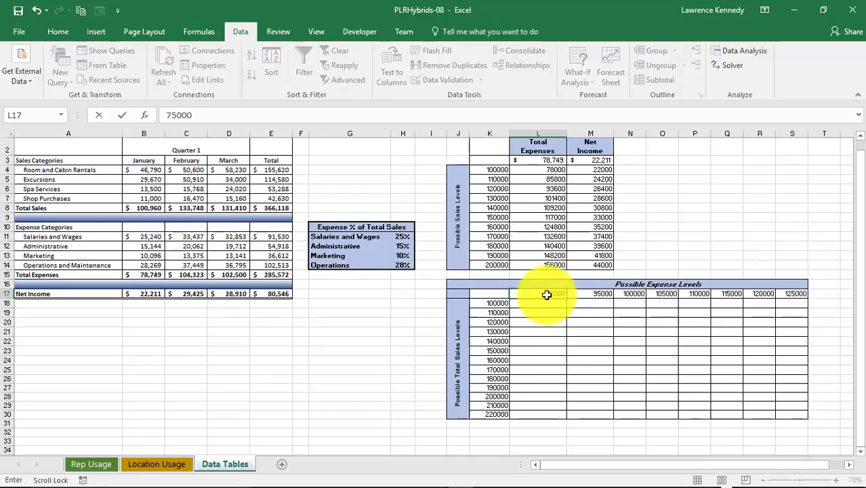
pyautogui.press('Tab')
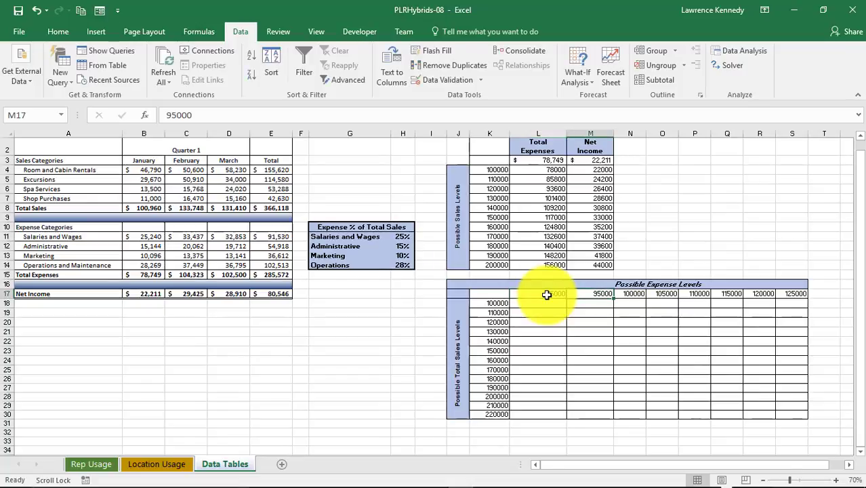
pyautogui.write('80000')
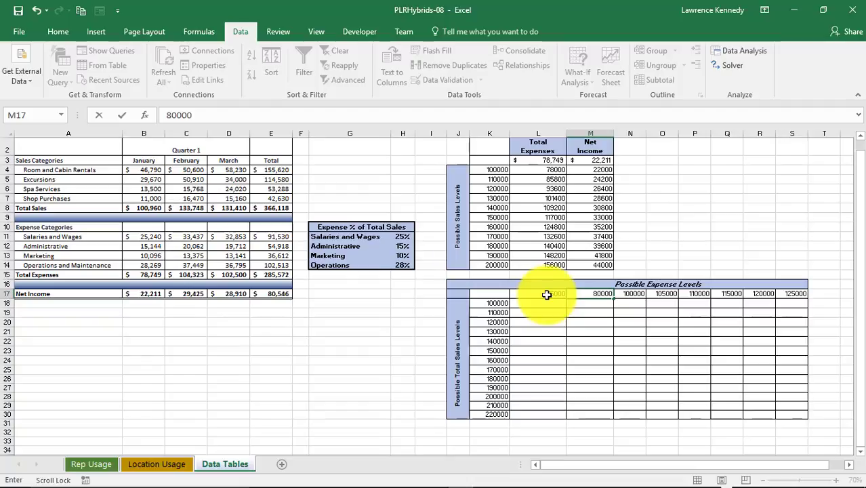
pyautogui.hotkey('ctrl', 'Return')
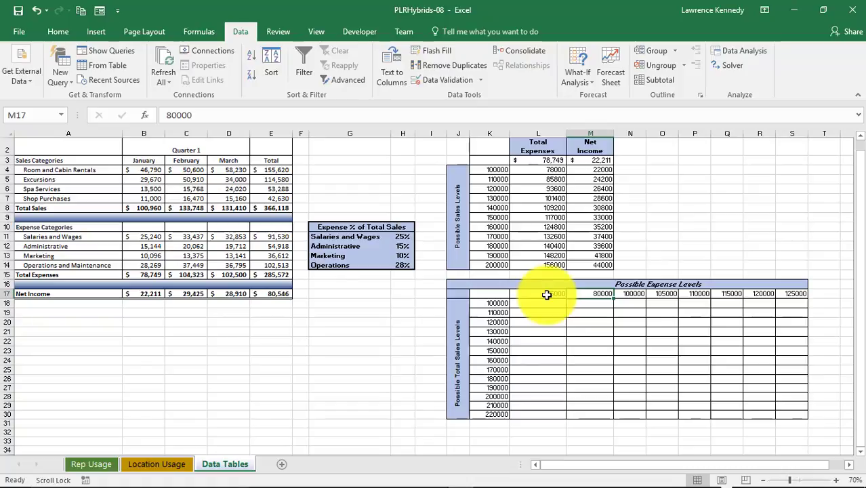
pyautogui.moveTo(546, 294); pyautogui.dragTo(580, 296)
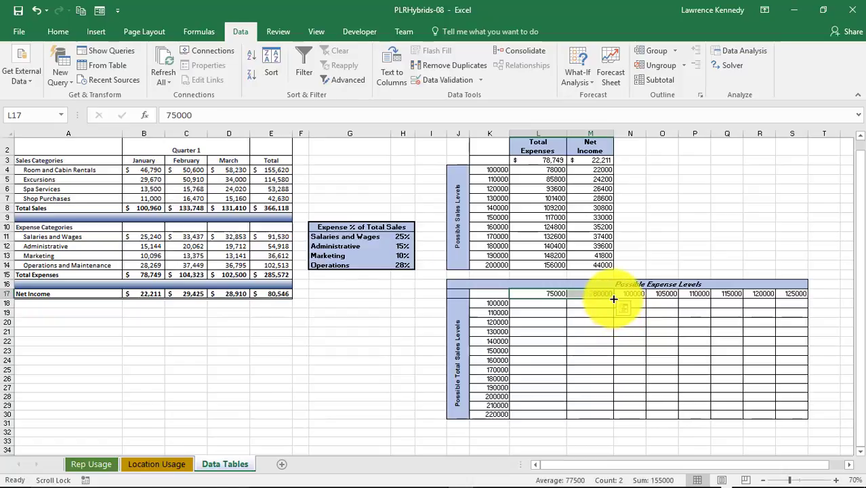
pyautogui.moveTo(614, 299); pyautogui.dragTo(793, 294)
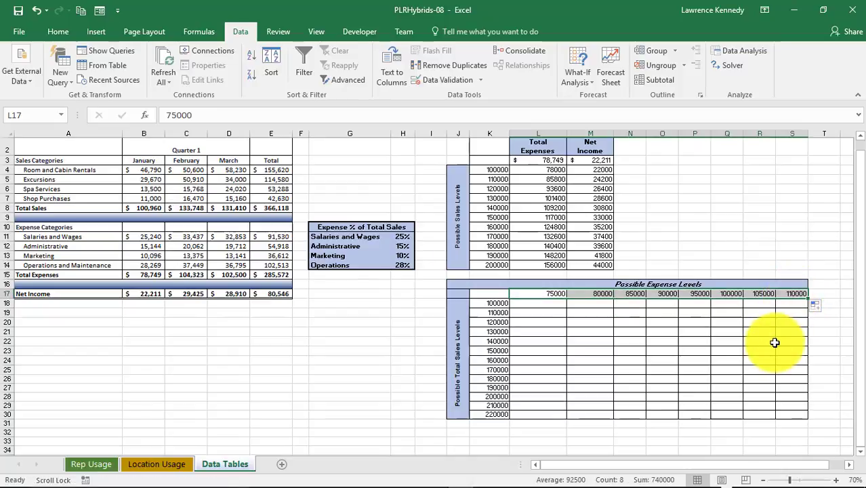
# - Link the two-variable table's corner cell K17 to January's Net Income with =B17
pyautogui.click(496, 297)
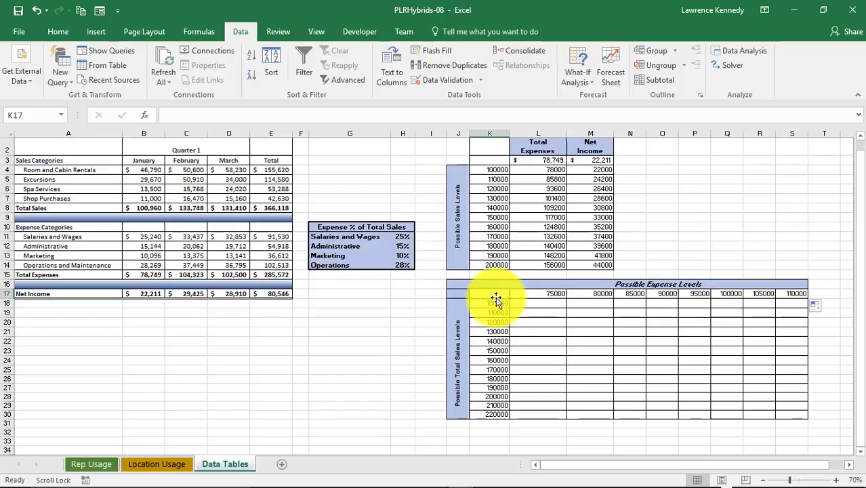
pyautogui.write('=')
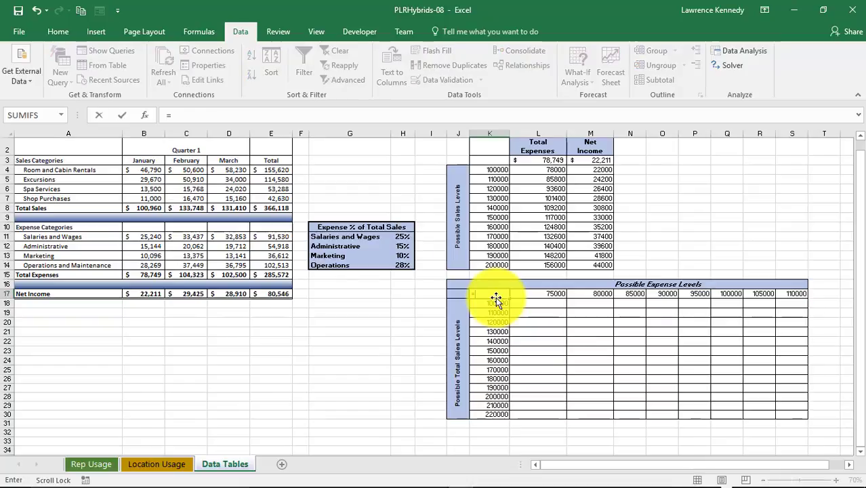
pyautogui.click(136, 295)
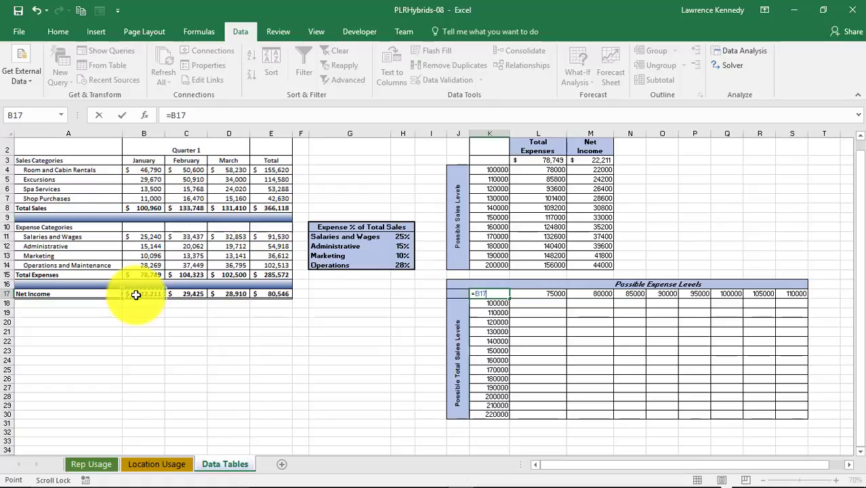
pyautogui.press('Return')
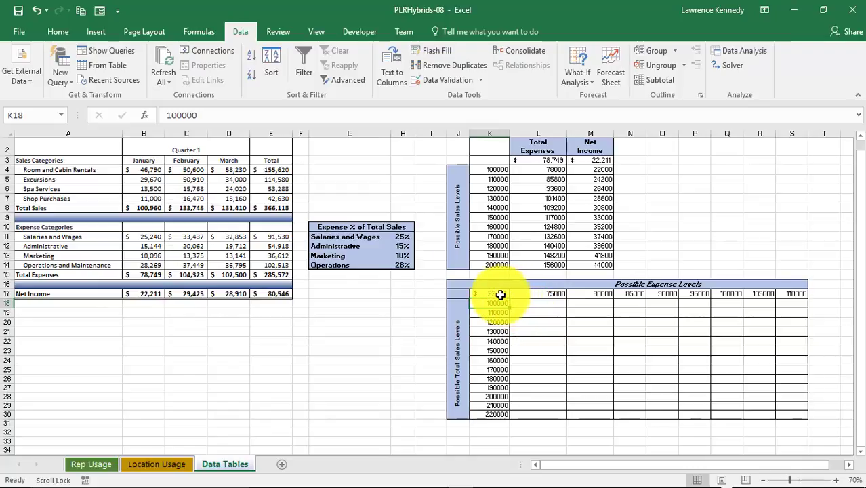
# - Create a two-variable What-If data table over K17:S30 with row input cell B15 and column input cell B8
pyautogui.moveTo(500, 295); pyautogui.dragTo(798, 415)
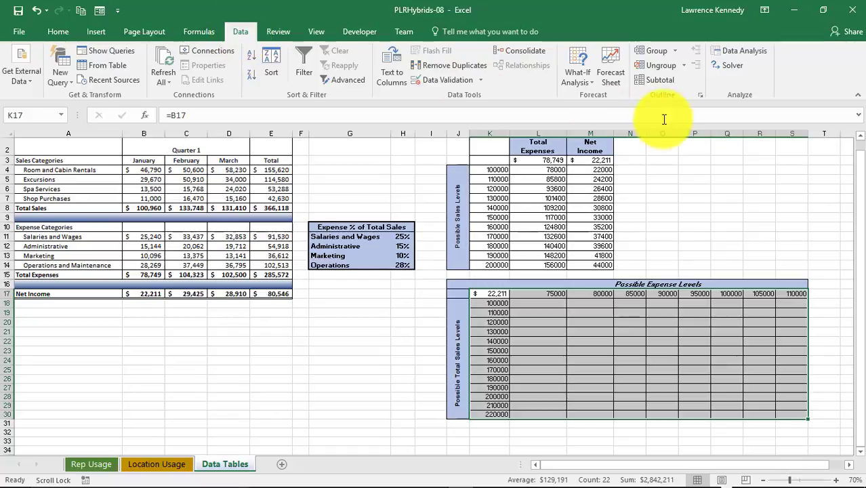
pyautogui.click(587, 84)
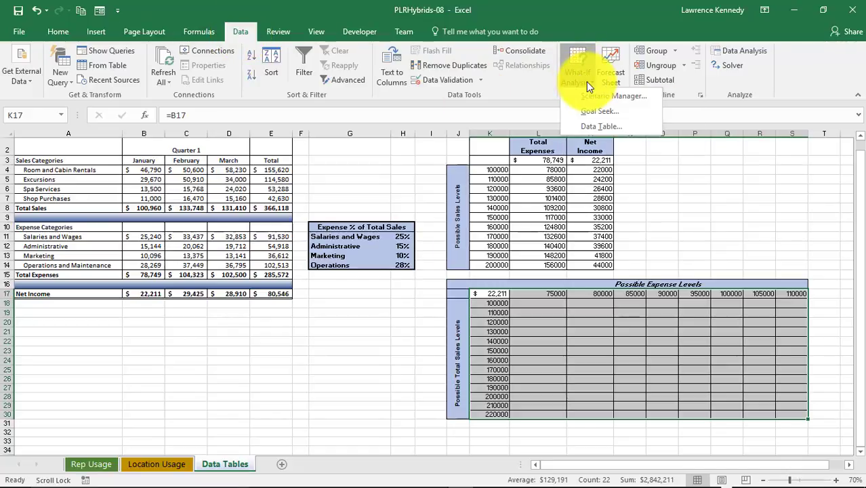
pyautogui.click(600, 128)
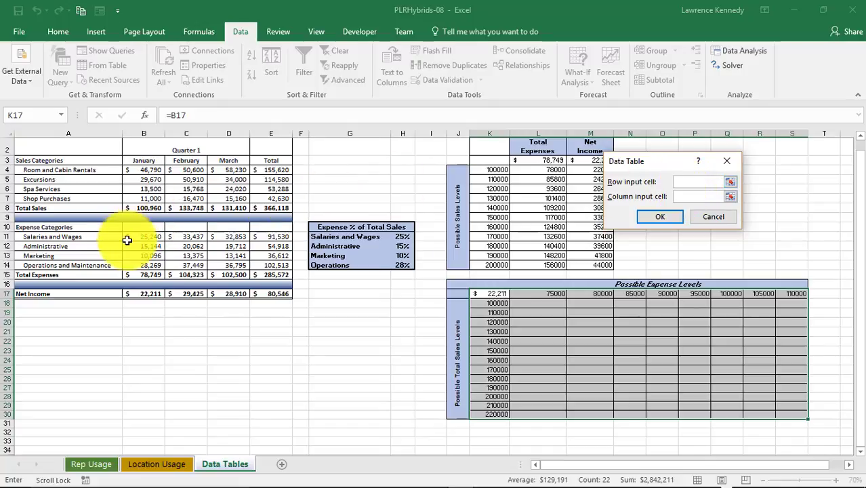
pyautogui.click(137, 275)
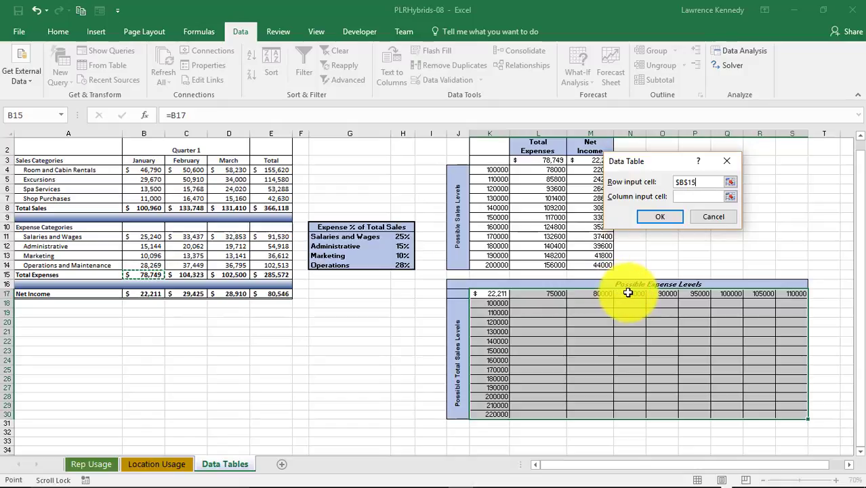
pyautogui.click(686, 197)
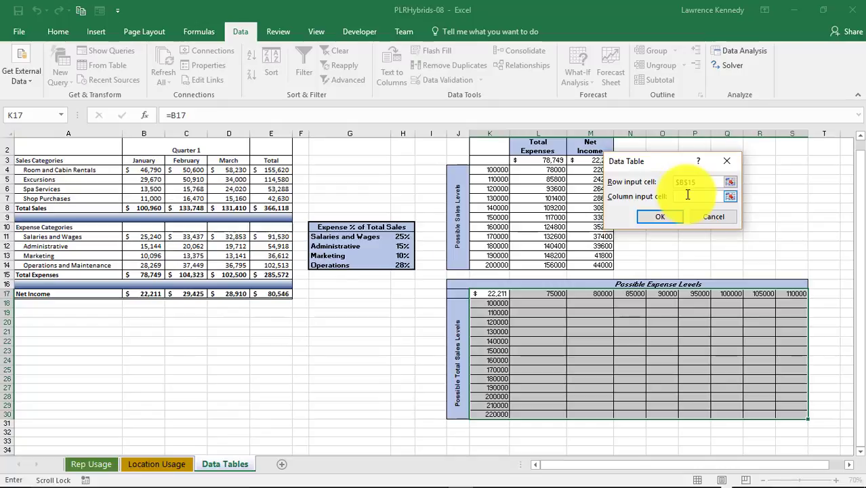
pyautogui.click(147, 208)
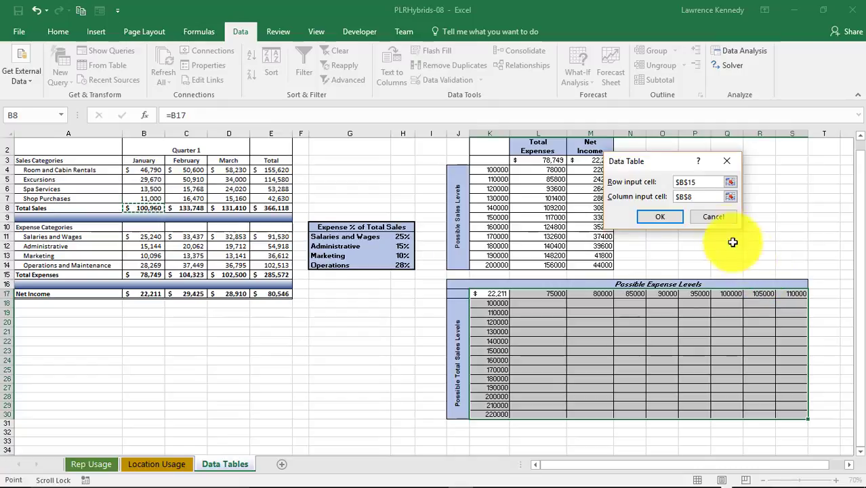
pyautogui.click(656, 218)
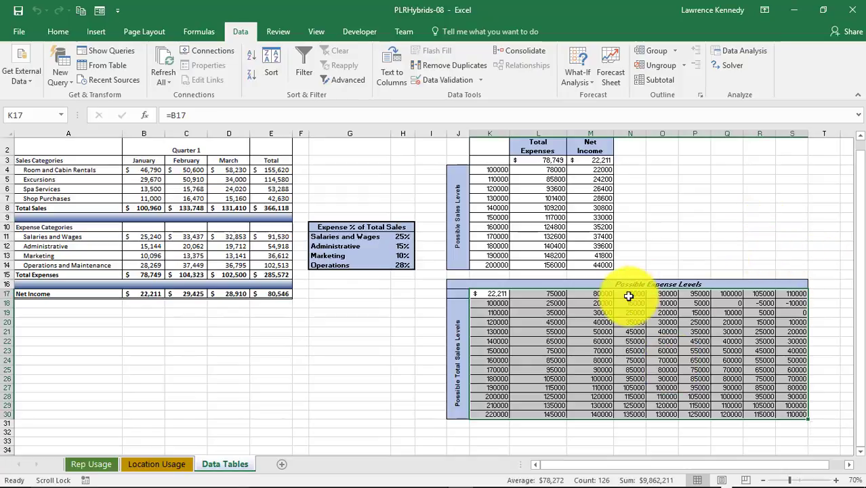
# - Apply the Accounting number format to K17:S30 and autofit column K to its contents
pyautogui.click(58, 31)
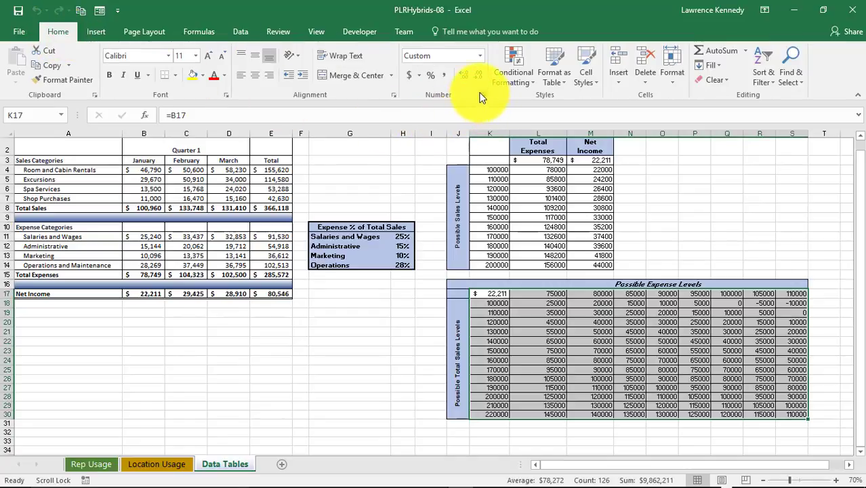
pyautogui.click(480, 55)
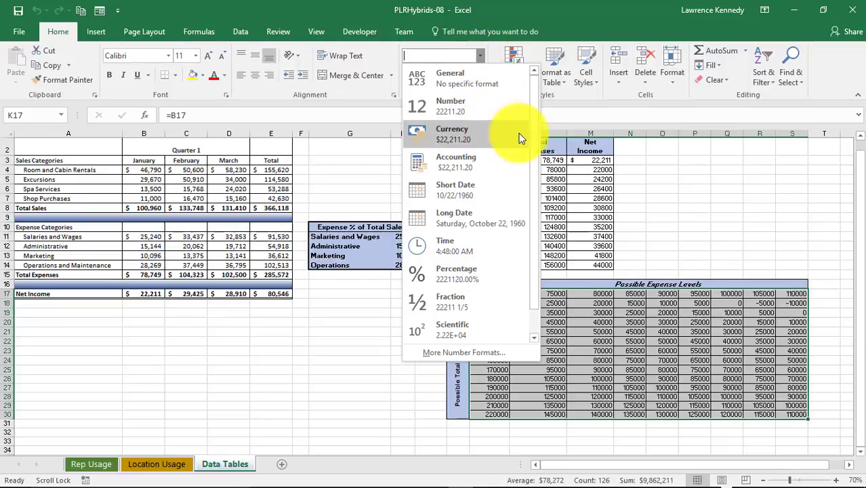
pyautogui.scroll(-1, 531, 178)
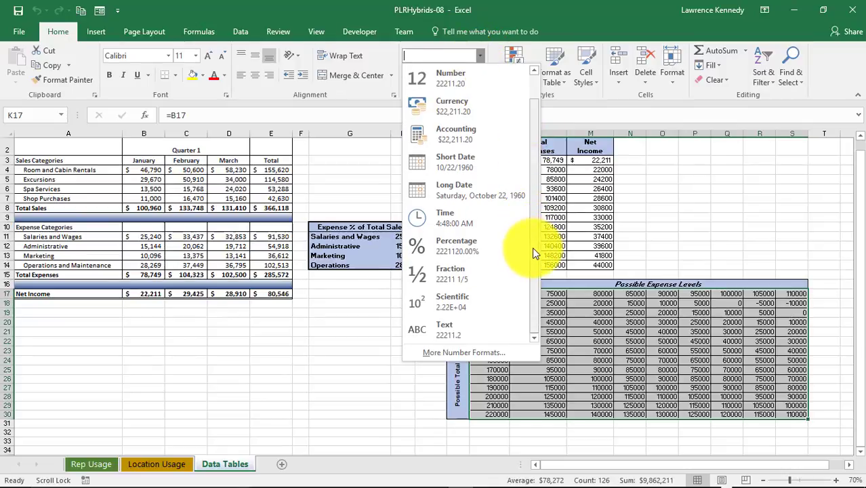
pyautogui.click(465, 144)
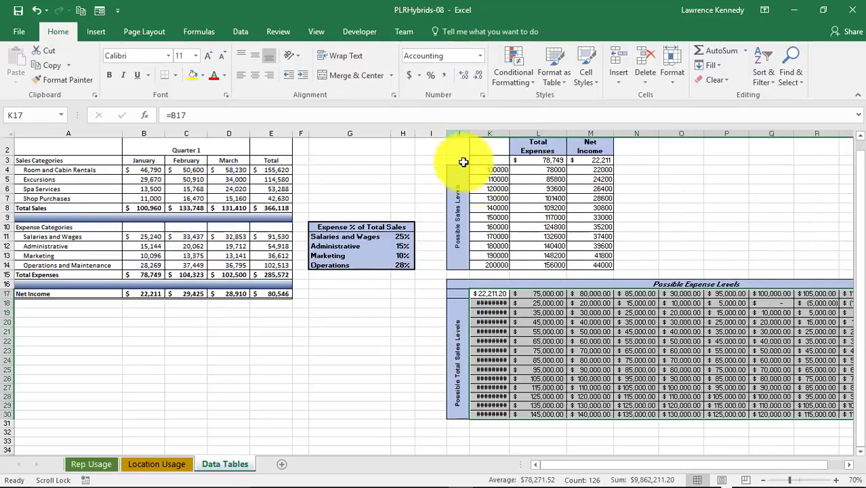
pyautogui.doubleClick(509, 134)
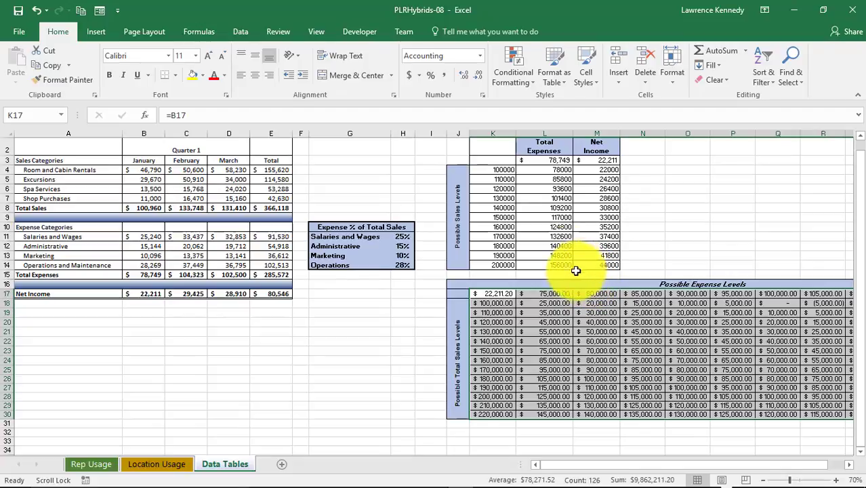
# - Set the Accounting format of K17:S30 to 0 decimal places, then deselect the table
pyautogui.click(480, 57)
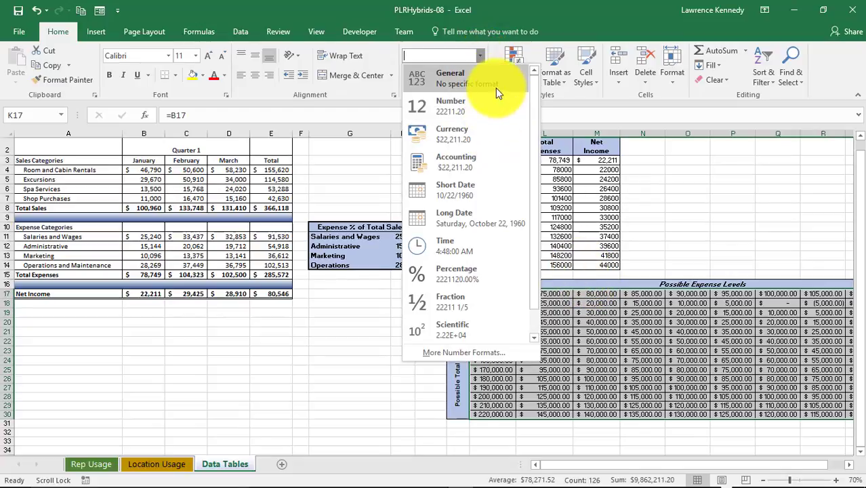
pyautogui.click(480, 56)
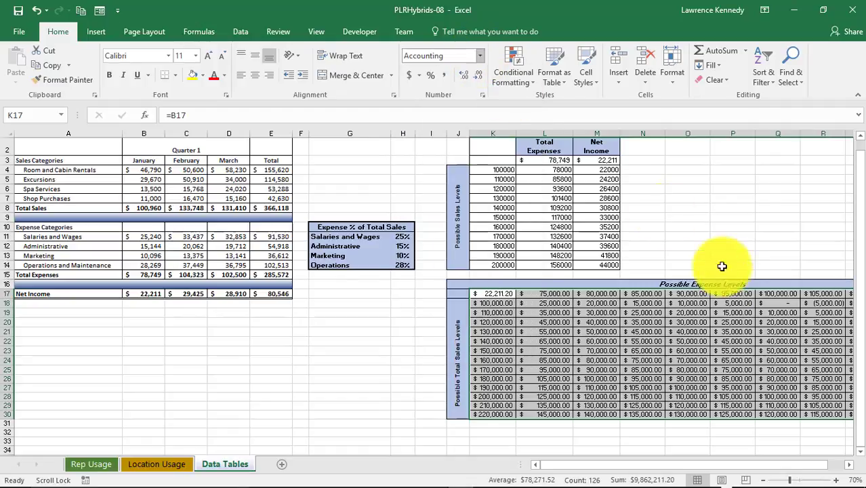
pyautogui.rightClick(550, 300)
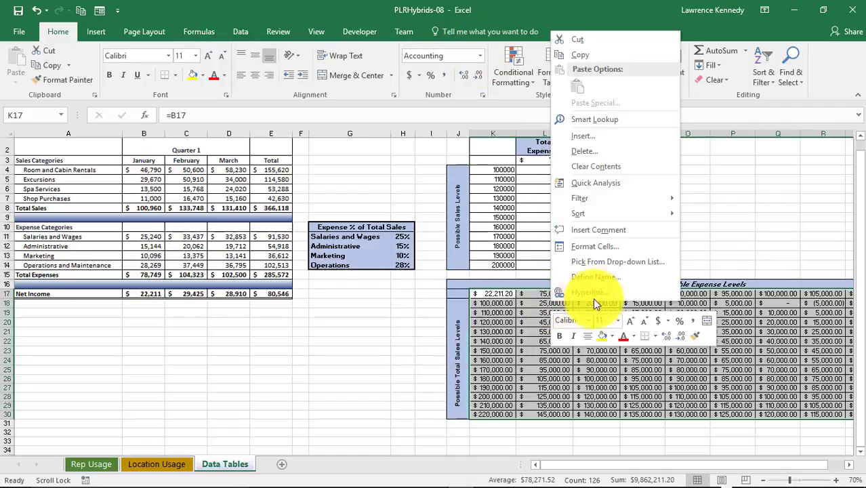
pyautogui.click(604, 249)
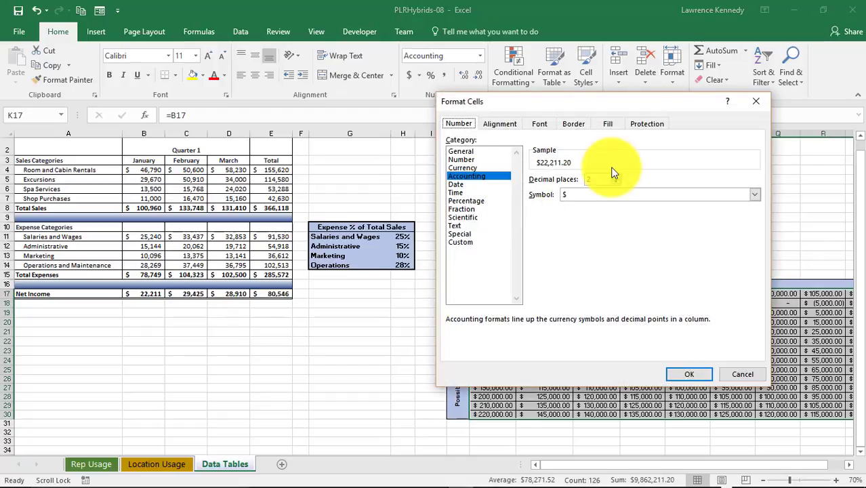
pyautogui.click(614, 182)
pyautogui.click(614, 183)
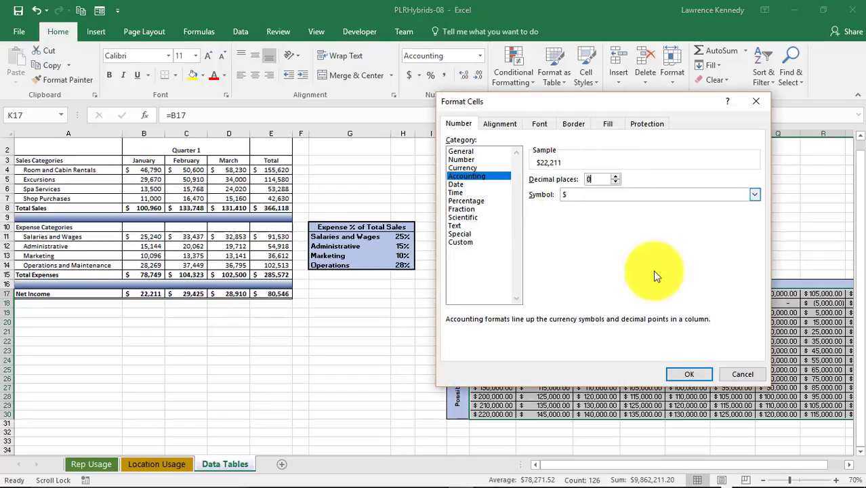
pyautogui.click(684, 372)
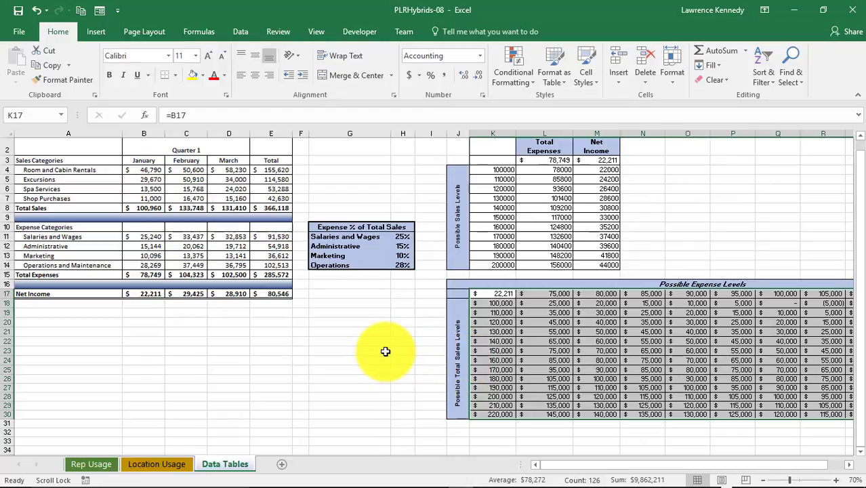
pyautogui.click(385, 351)
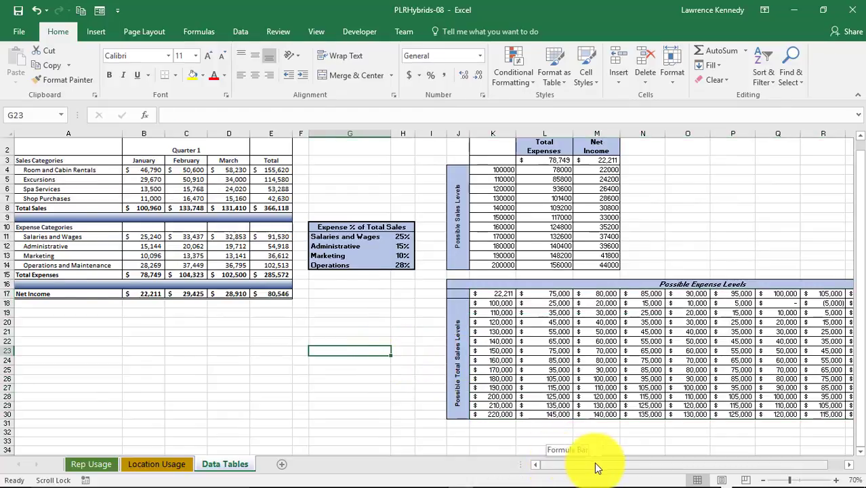
pyautogui.moveTo(596, 465); pyautogui.dragTo(610, 466)
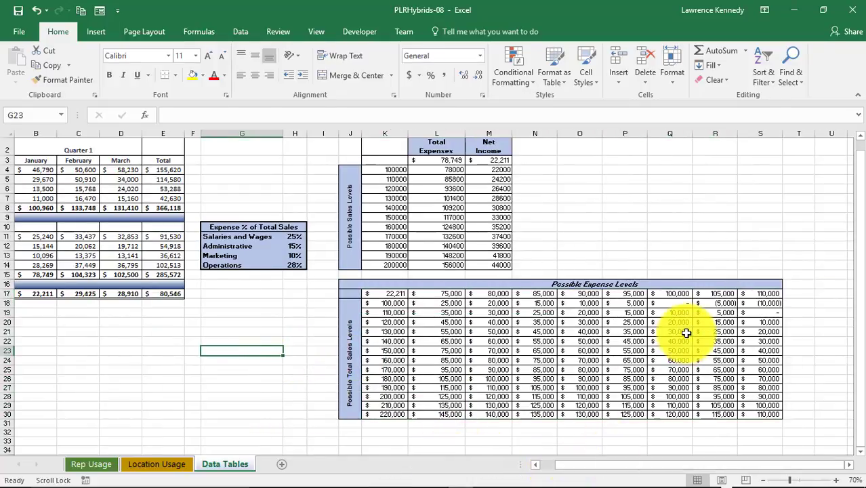